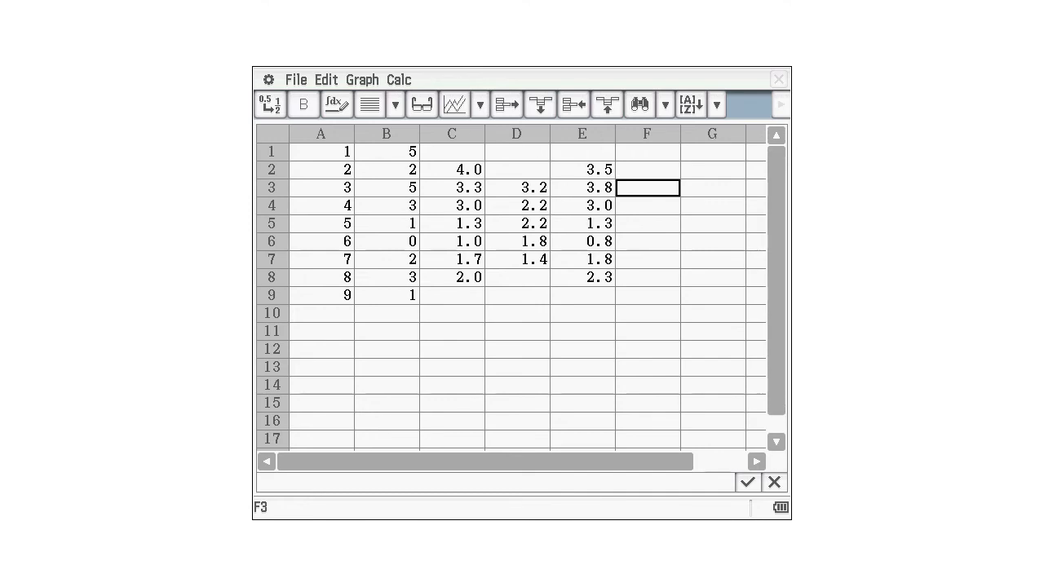
left_click_drag(312, 113, 308, 135)
left_click_drag(330, 114, 381, 147)
left_click_drag(440, 100, 468, 127)
mouse_move(512, 103)
left_mouse_down()
mouse_move(509, 124)
mouse_move(492, 129)
left_mouse_up()
left_click_drag(501, 109, 535, 100)
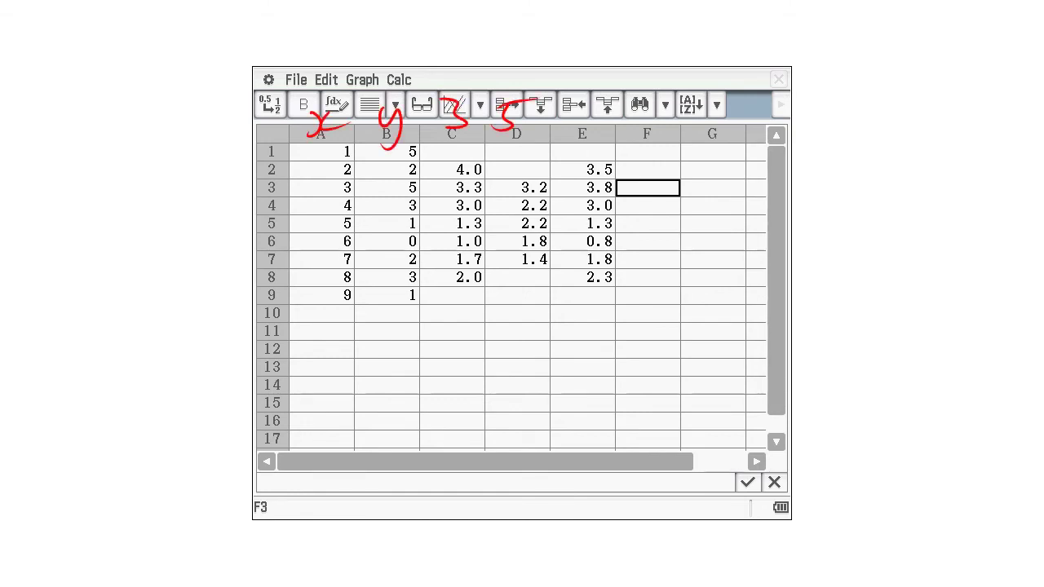
left_click_drag(571, 108, 599, 129)
mouse_move(646, 93)
left_mouse_down()
mouse_move(637, 118)
mouse_move(667, 116)
left_mouse_up()
left_click_drag(657, 102, 653, 139)
left_click_drag(636, 143, 657, 162)
mouse_move(663, 147)
left_mouse_down()
mouse_move(637, 162)
mouse_move(663, 173)
left_mouse_up()
left_click_drag(666, 164, 643, 172)
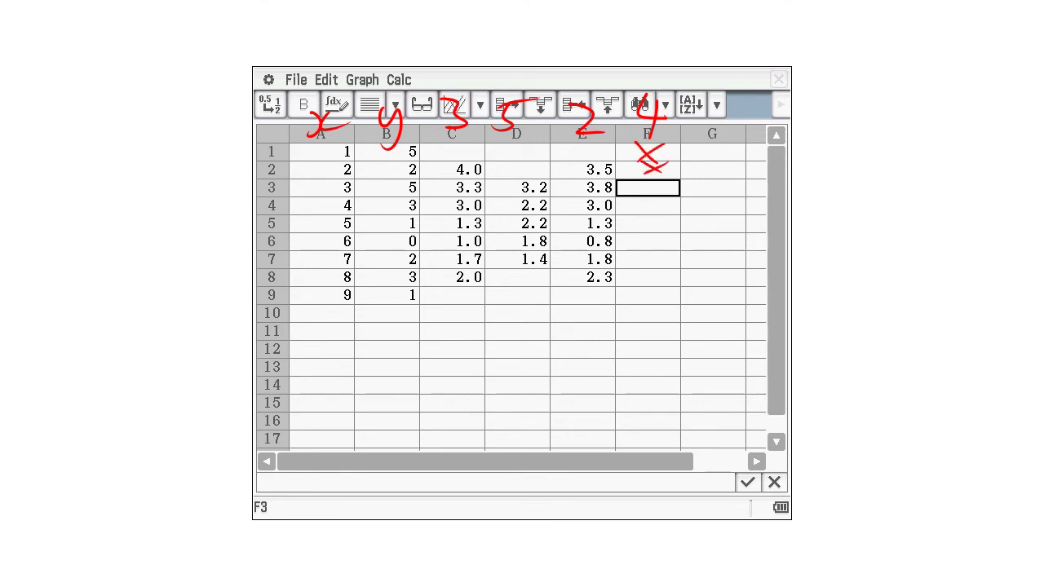
mouse_move(633, 272)
left_mouse_down()
mouse_move(657, 286)
mouse_move(633, 288)
left_mouse_up()
left_click_drag(639, 292, 662, 308)
left_click_drag(662, 289, 640, 308)
left_click_drag(618, 187, 685, 187)
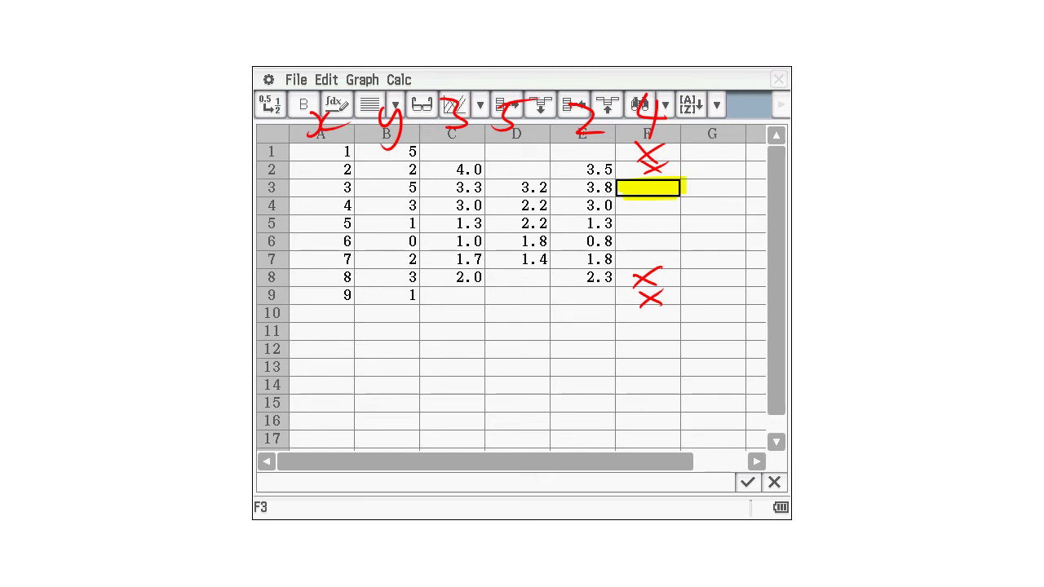
mouse_move(266, 481)
left_mouse_down()
mouse_move(251, 512)
mouse_move(264, 526)
left_mouse_up()
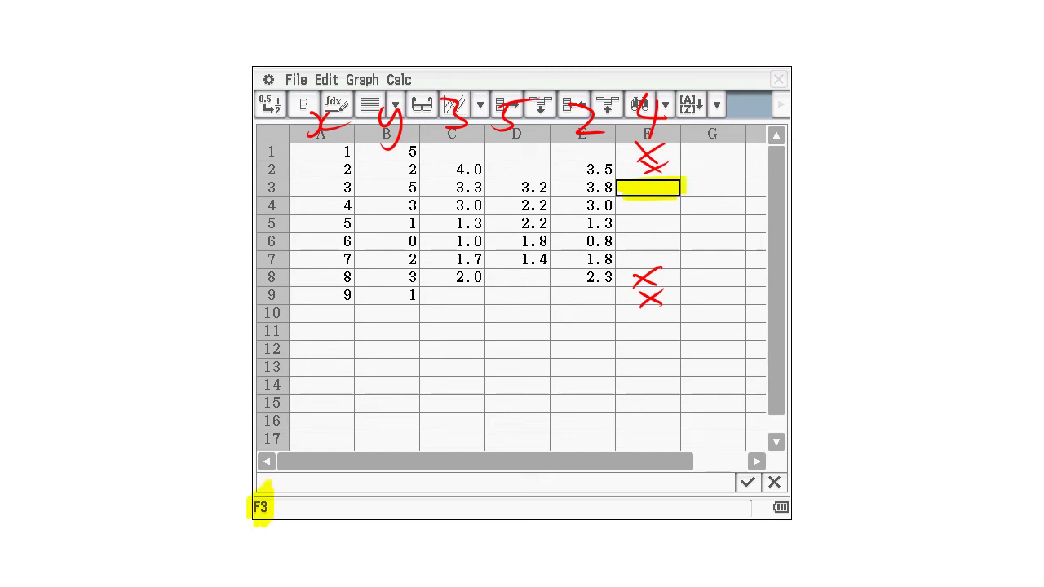
Enter the four-point centred moving mean formula =(B1+2*B2+2*B3+2*B4+B5)/8 in cell F3 and fill it down to F7
type("=")
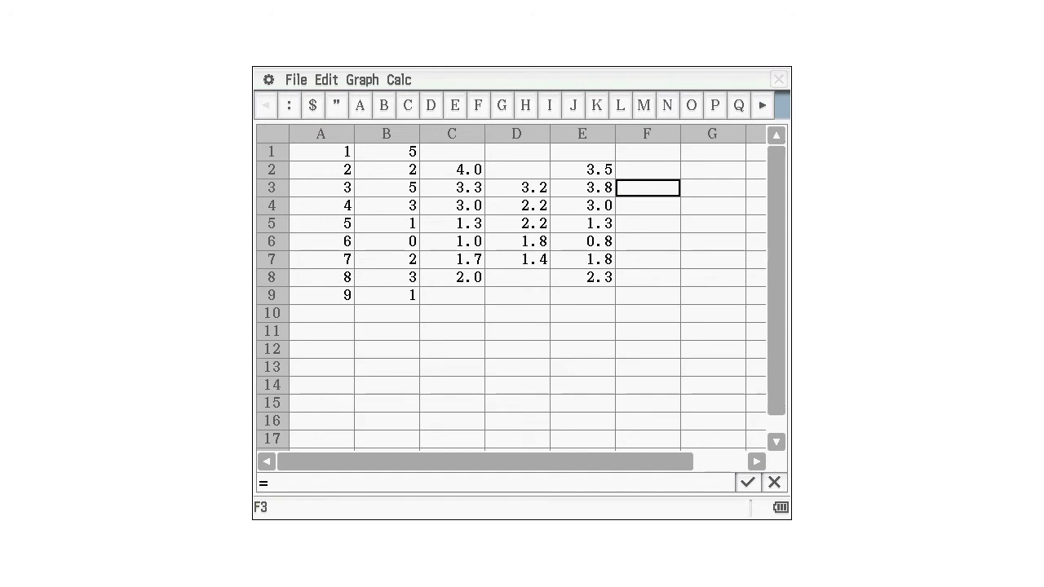
left_click_drag(267, 440, 262, 530)
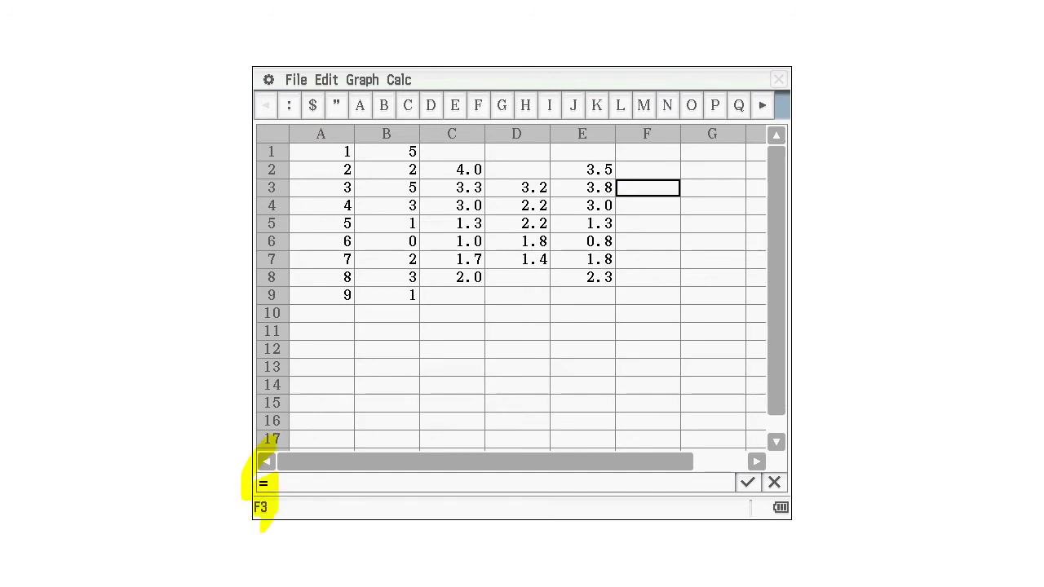
key("Right")
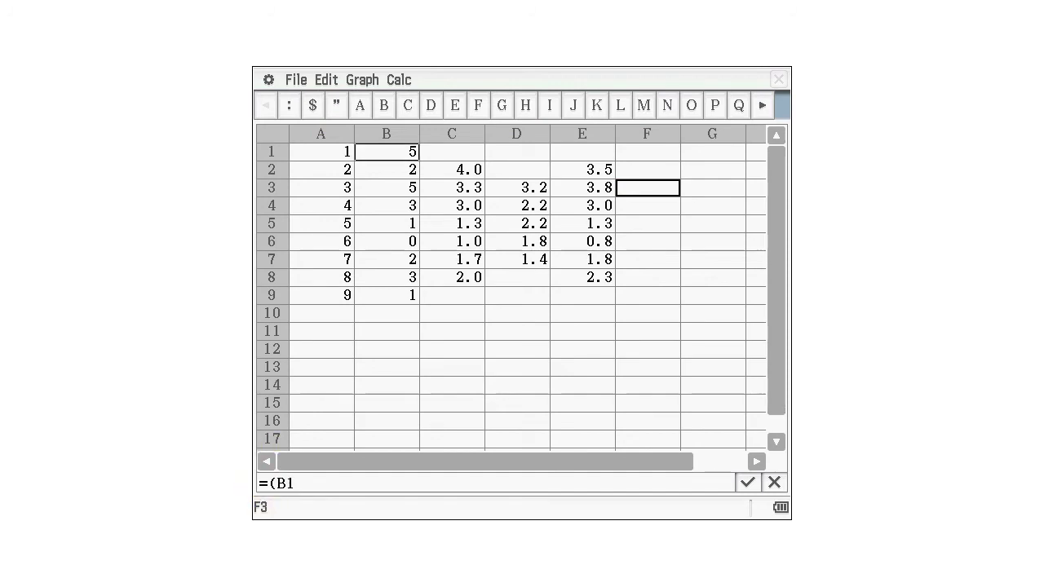
mouse_move(274, 477)
left_mouse_down()
mouse_move(271, 492)
mouse_move(296, 487)
left_mouse_up()
left_click_drag(357, 151, 420, 163)
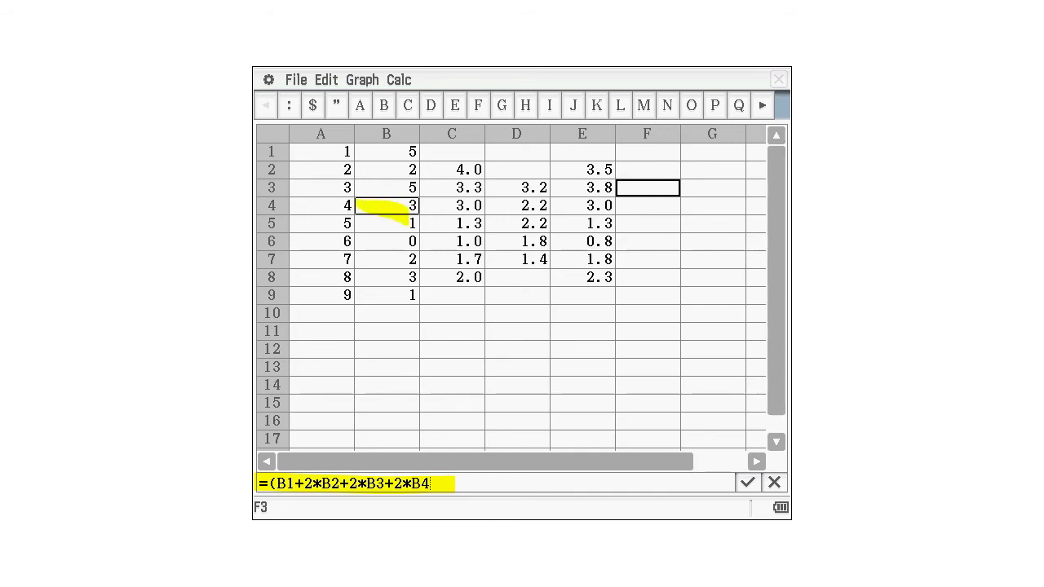
type("+B5)")
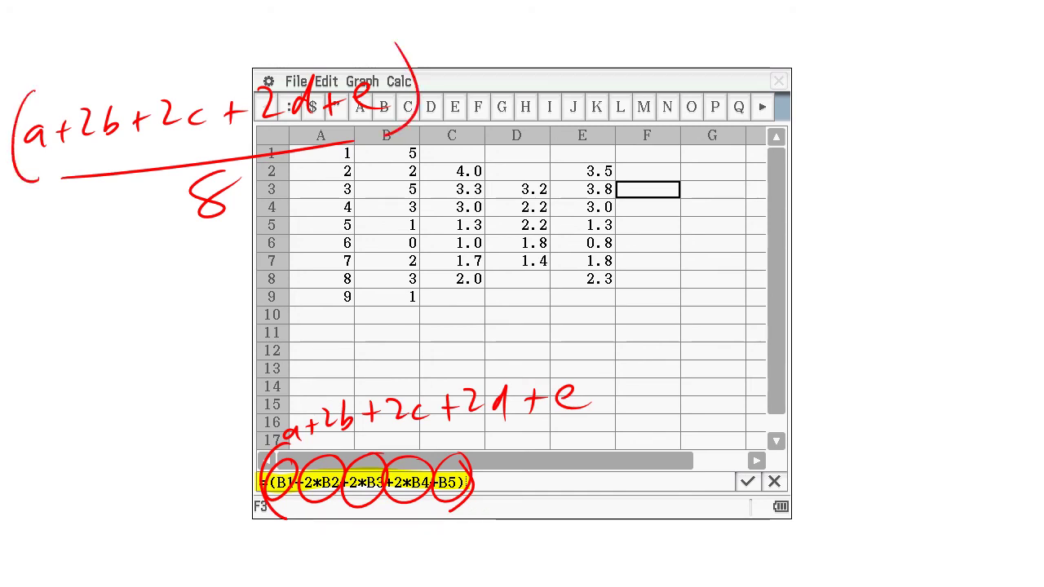
type("/8")
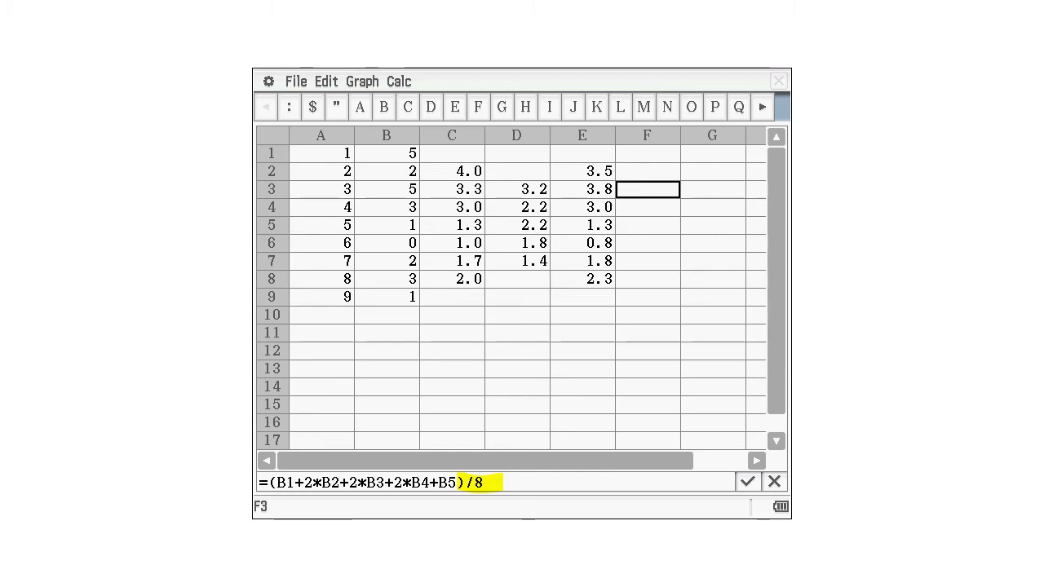
key("Return")
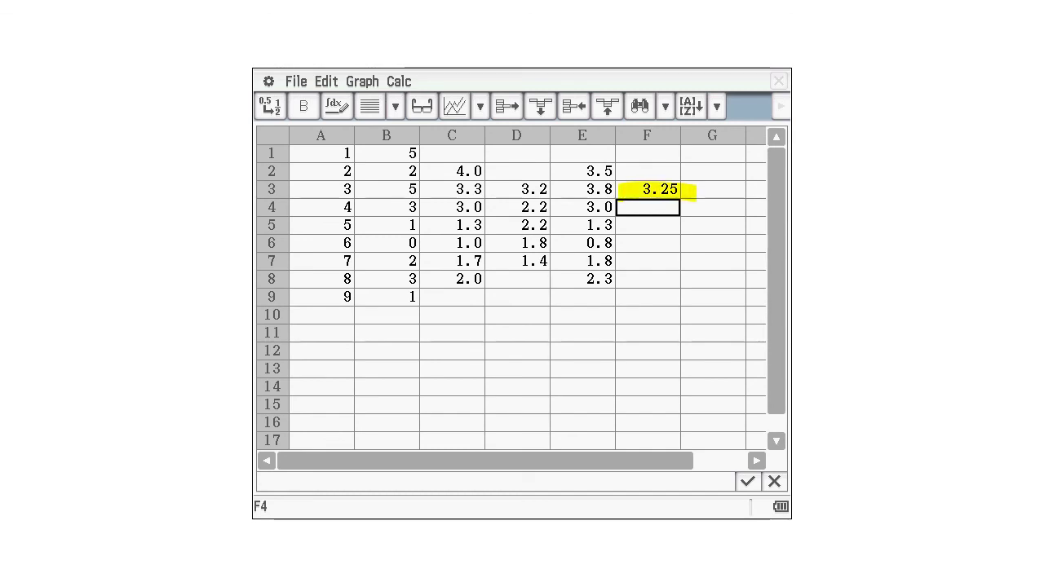
left_click_drag(648, 189, 648, 261)
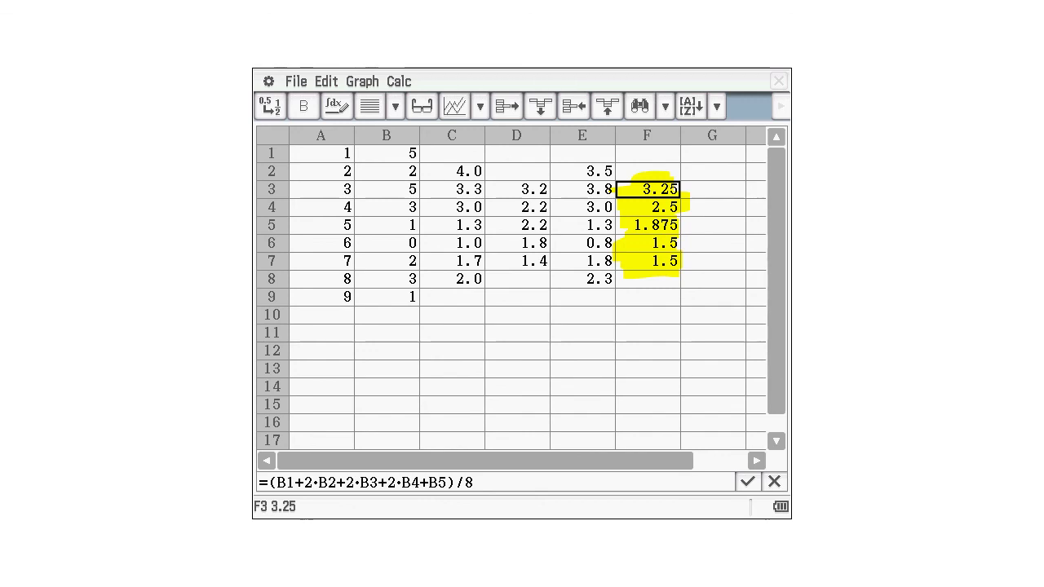
Select the range B1:F9 and plot its columns together as a line graph
key("Right")
left_click_drag(367, 152, 669, 300)
left_click_drag(253, 506, 299, 507)
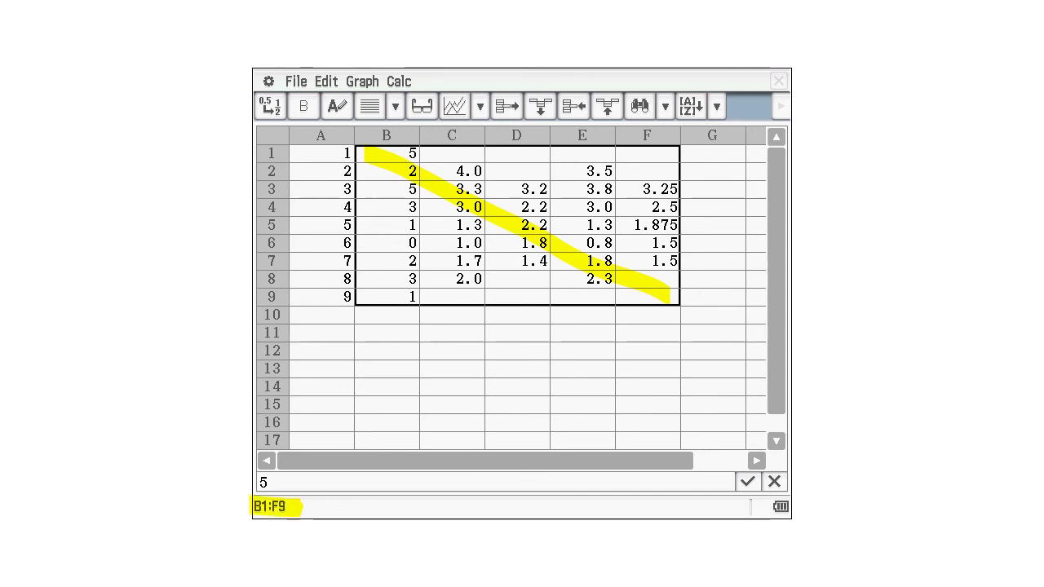
key("Right")
mouse_move(334, 89)
left_mouse_down()
mouse_move(386, 82)
mouse_move(437, 102)
mouse_move(540, 103)
left_mouse_up()
left_click(489, 103)
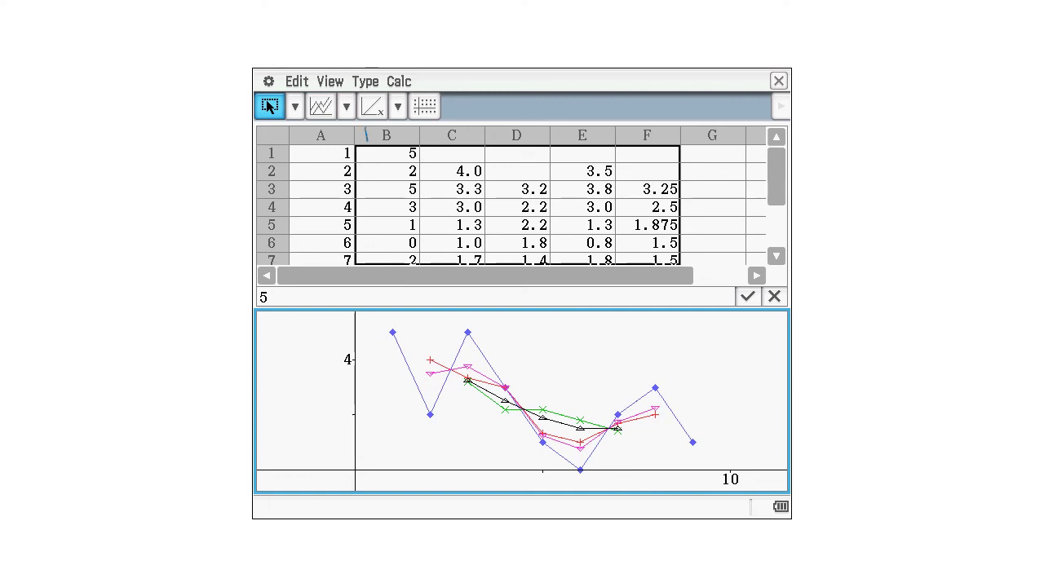
left_click_drag(368, 129, 380, 129)
left_click_drag(388, 128, 432, 114)
mouse_move(689, 393)
left_mouse_down()
mouse_move(685, 414)
mouse_move(789, 383)
left_mouse_up()
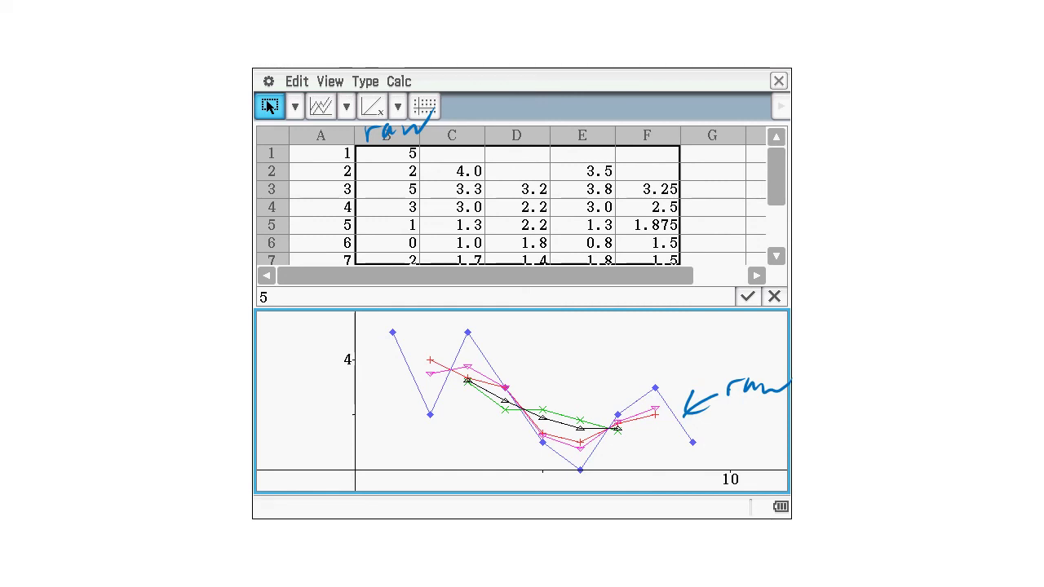
left_click_drag(430, 319, 435, 349)
left_click_drag(422, 330, 448, 320)
left_click_drag(446, 114, 448, 135)
left_click_drag(409, 279, 414, 300)
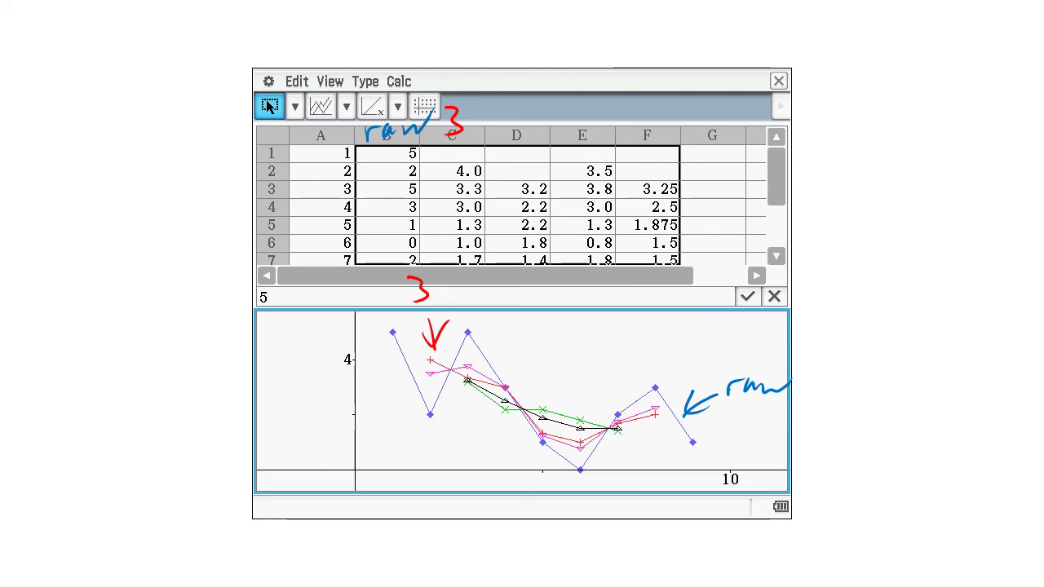
mouse_move(473, 342)
left_mouse_down()
mouse_move(487, 346)
mouse_move(508, 327)
mouse_move(494, 351)
left_mouse_up()
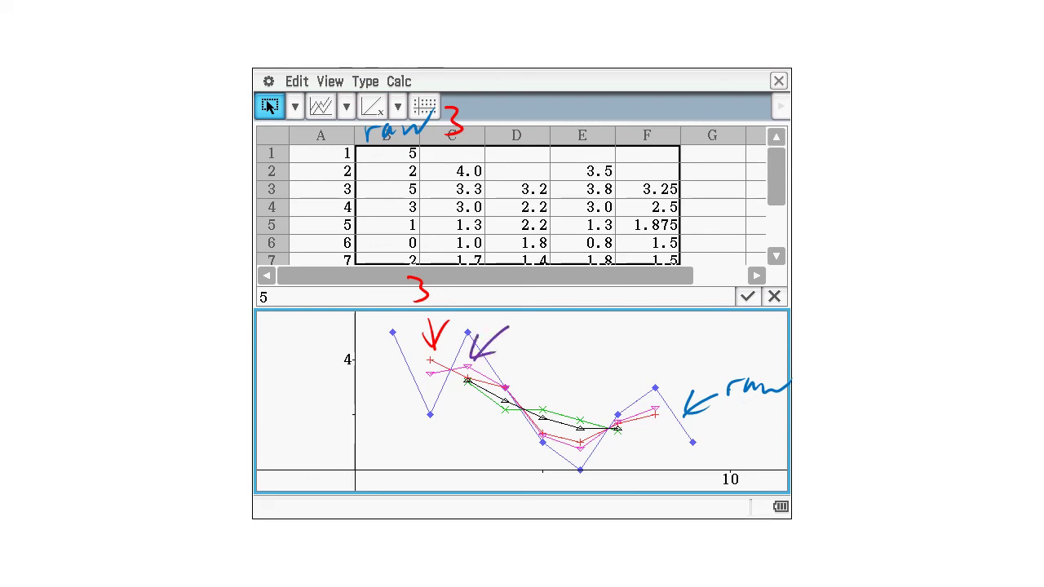
left_click_drag(571, 111, 604, 131)
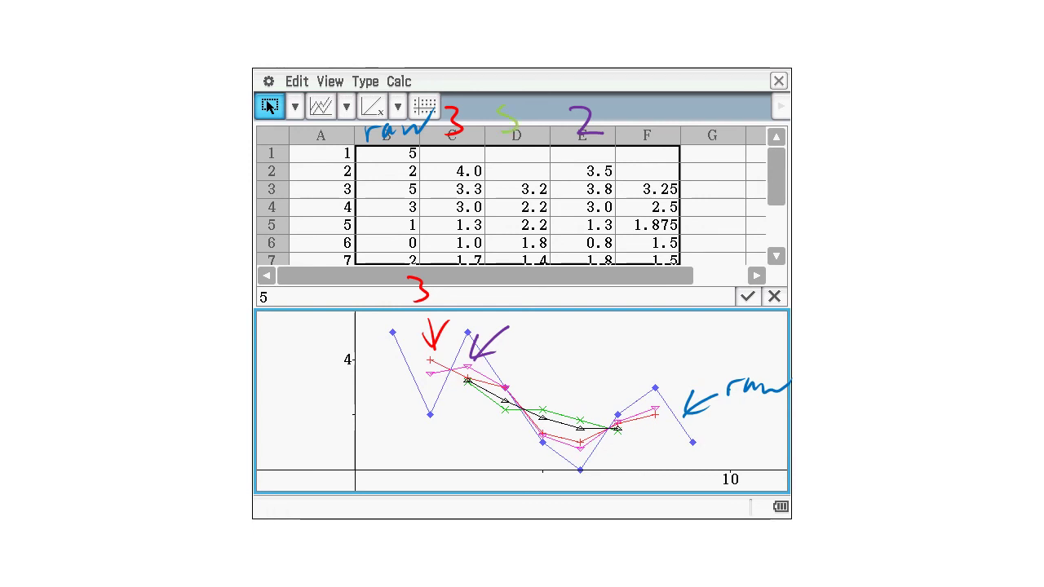
left_click_drag(508, 106, 534, 102)
mouse_move(579, 365)
left_mouse_down()
mouse_move(568, 401)
mouse_move(585, 377)
left_mouse_up()
mouse_move(592, 328)
left_mouse_down()
mouse_move(587, 358)
mouse_move(617, 328)
left_mouse_up()
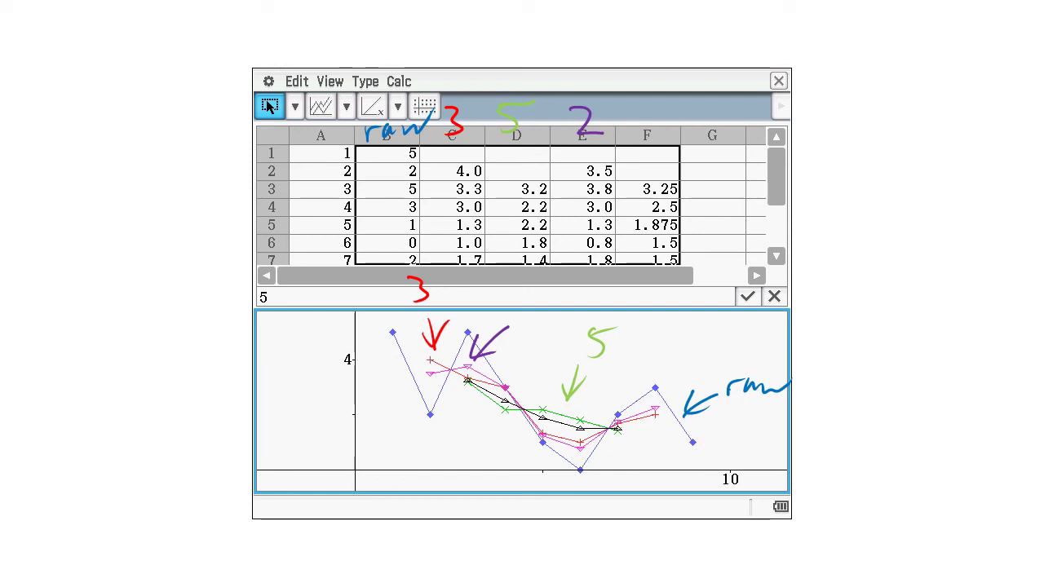
mouse_move(659, 105)
left_mouse_down()
mouse_move(670, 119)
mouse_move(657, 134)
left_mouse_up()
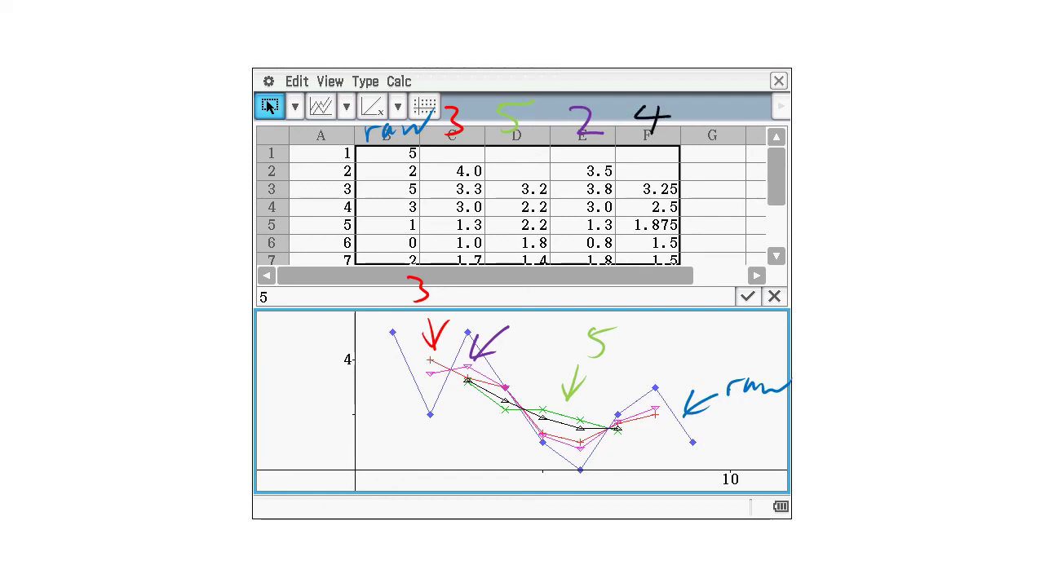
mouse_move(620, 441)
left_mouse_down()
mouse_move(623, 466)
mouse_move(638, 438)
mouse_move(651, 487)
left_mouse_up()
left_click_drag(642, 475, 641, 501)
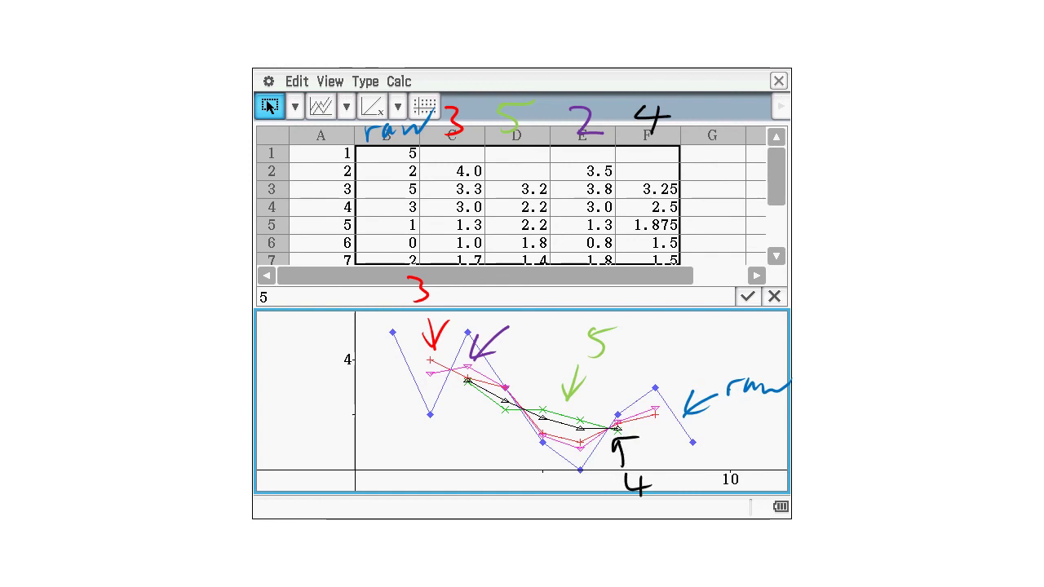